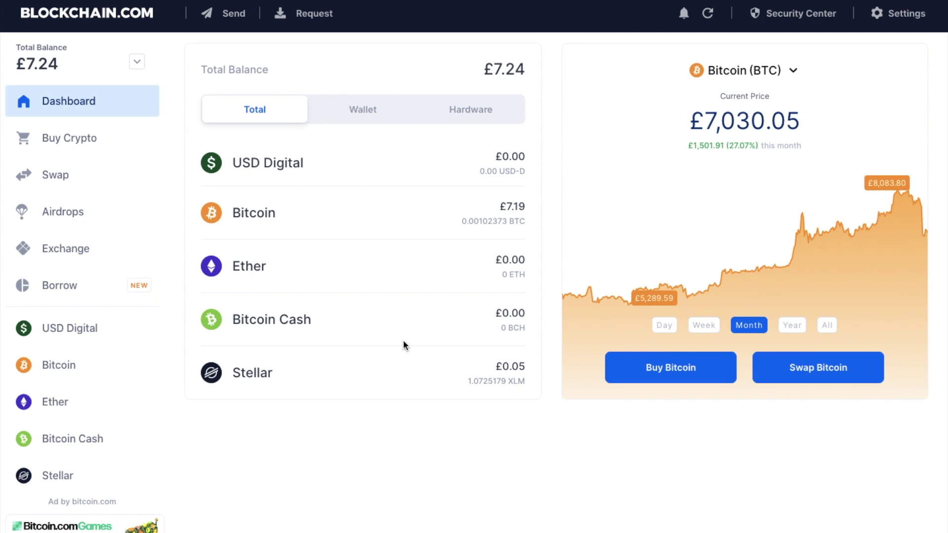
- Start a crypto purchase with Bitcoin as the currency and enter an amount of £20
click(70, 144)
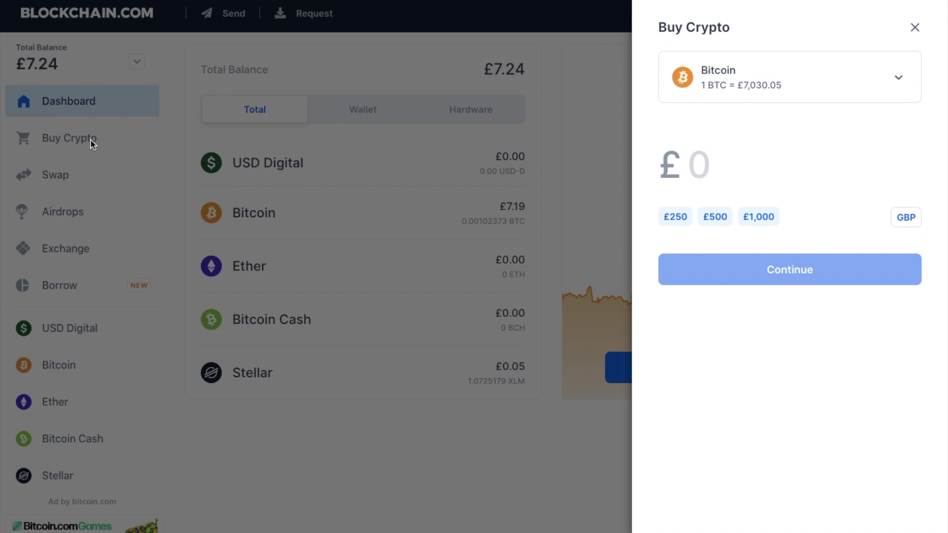
click(905, 87)
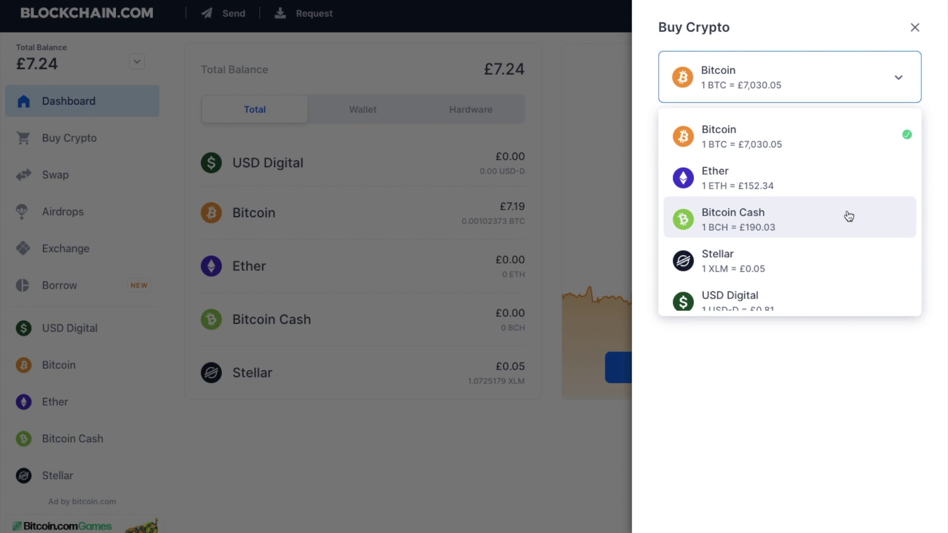
scroll(849, 216, down, 1)
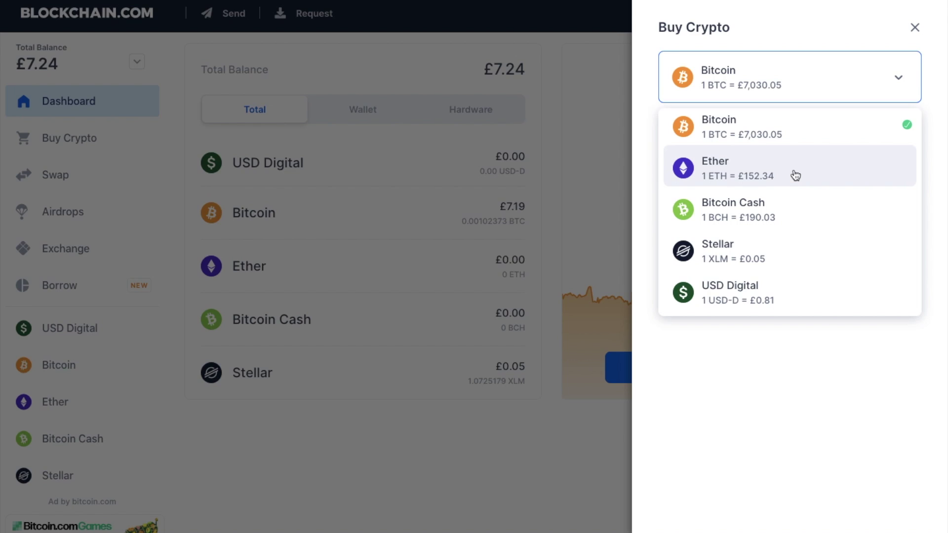
click(777, 140)
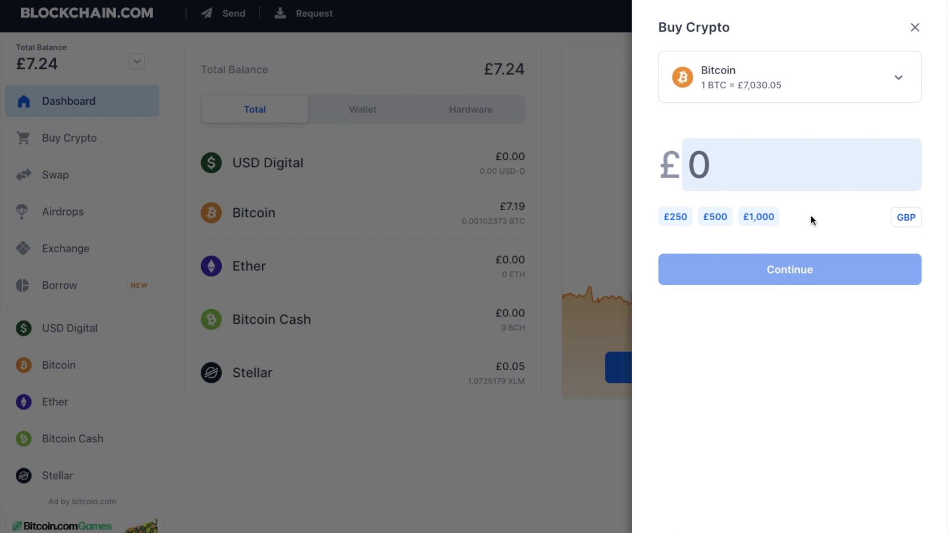
text(20)
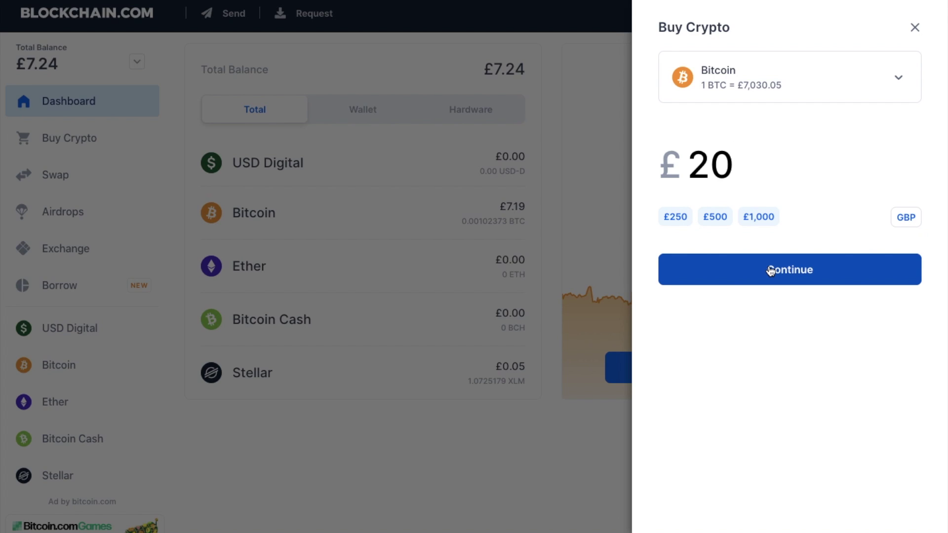
- Check out the £20 Bitcoin purchase by bank transfer, acknowledge the transfer details and open the wallet's Bitcoin page
click(771, 270)
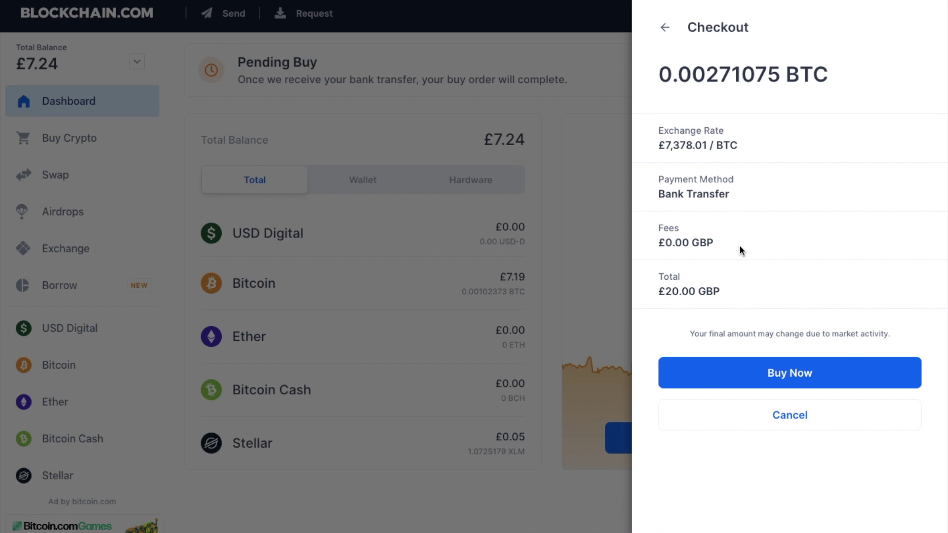
click(752, 385)
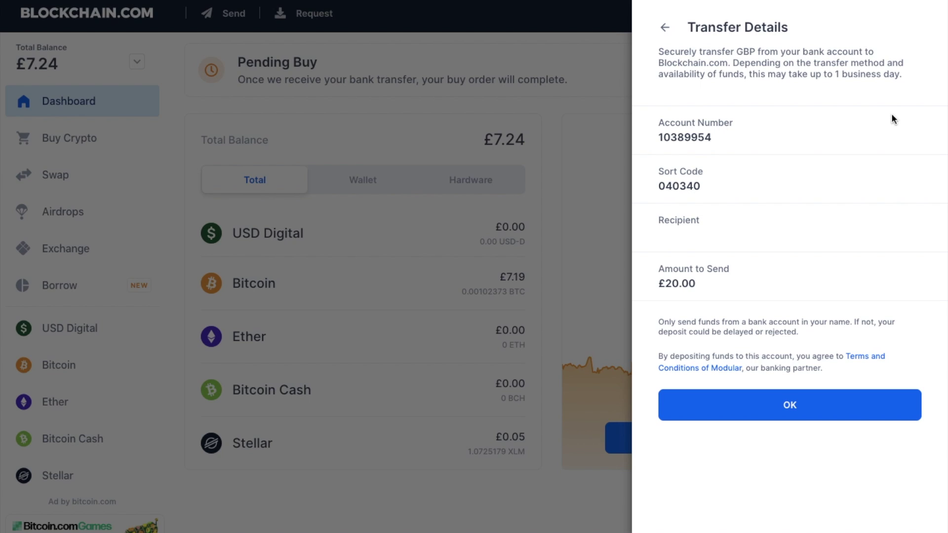
click(781, 419)
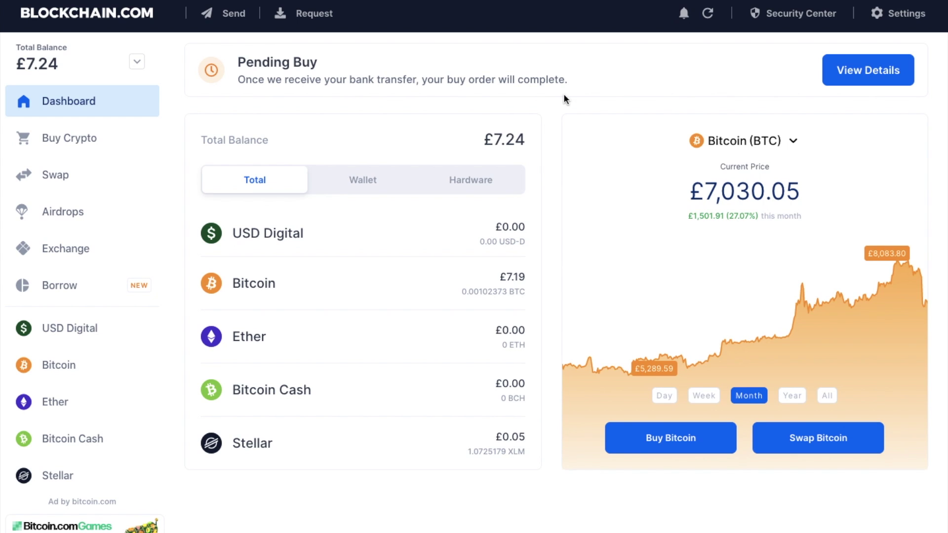
click(75, 368)
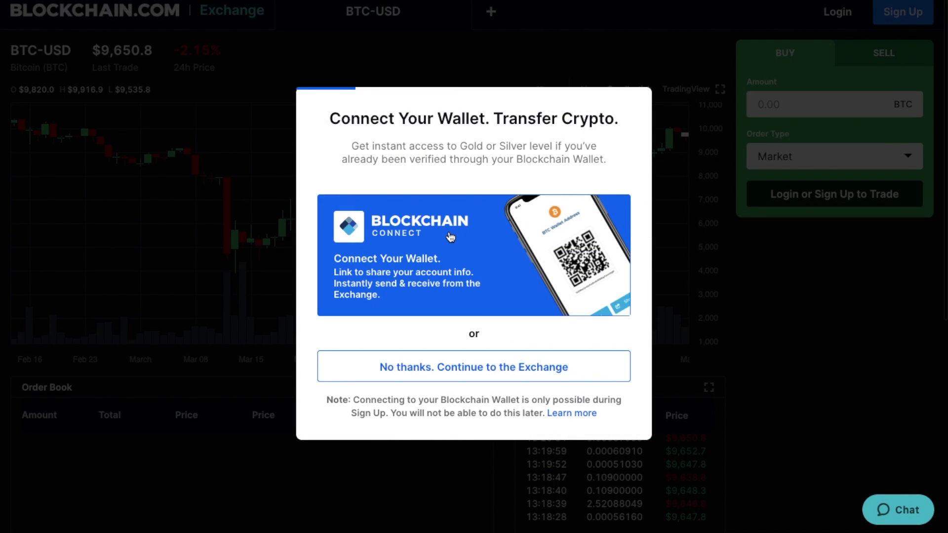
- Link the Blockchain.com wallet to the Exchange by signing in to the wallet and confirm the chat username
click(466, 238)
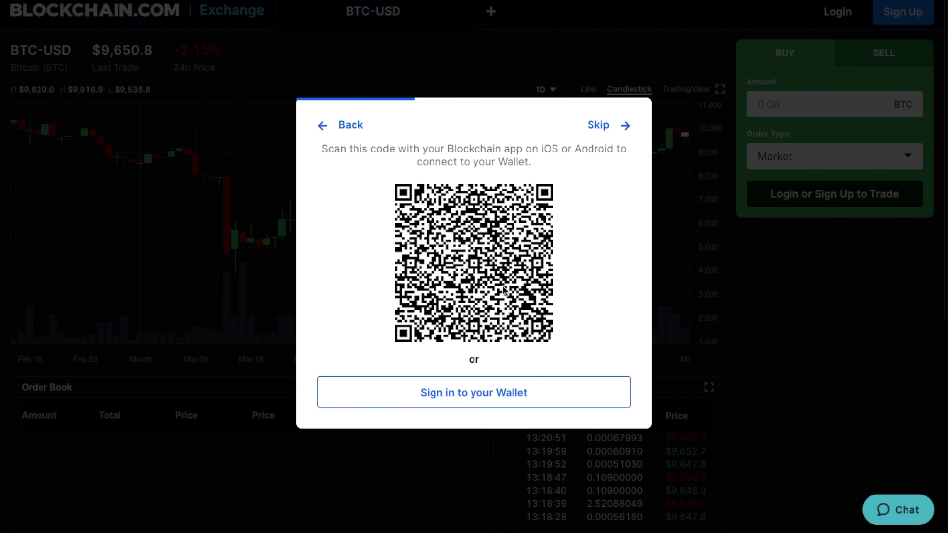
click(460, 393)
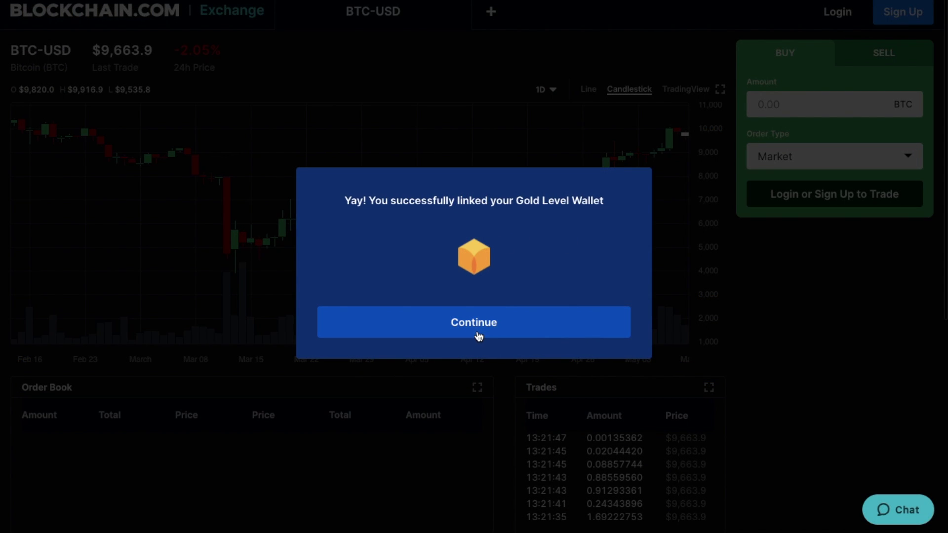
click(478, 335)
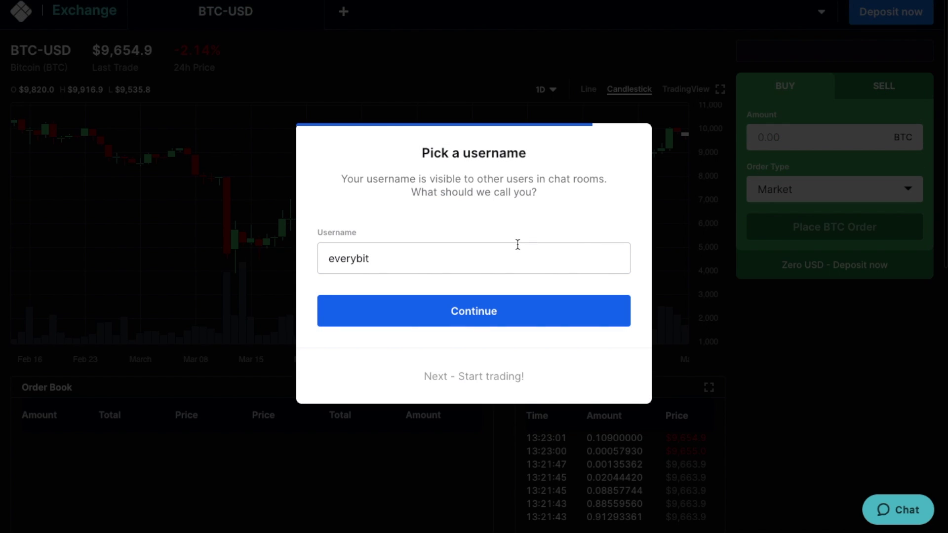
click(463, 320)
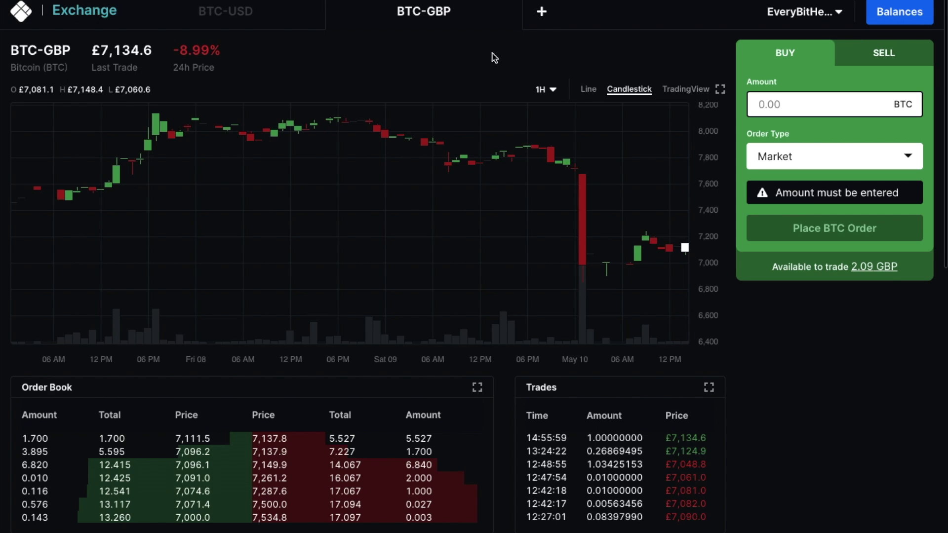
- Open the Exchange portfolio and examine the British Pound deposit details and the list of currencies available for deposit
click(841, 18)
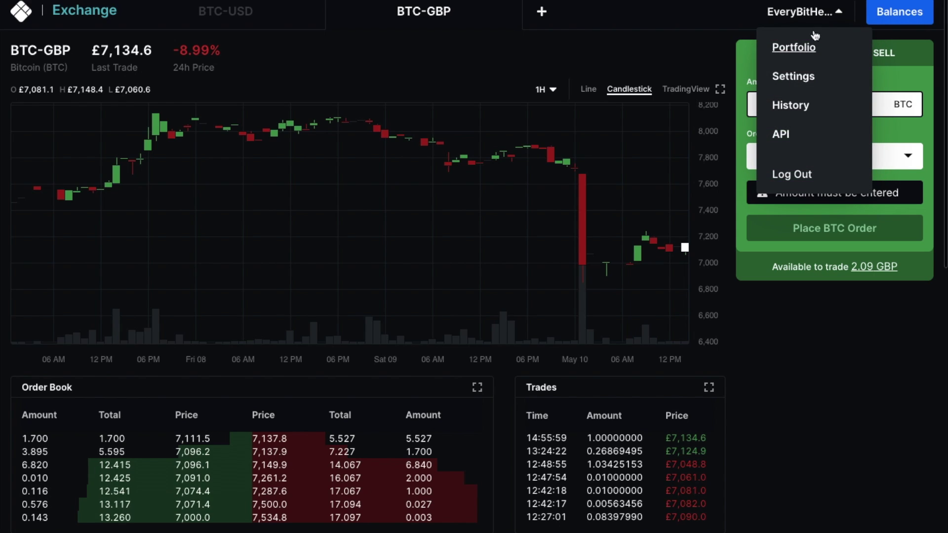
click(806, 50)
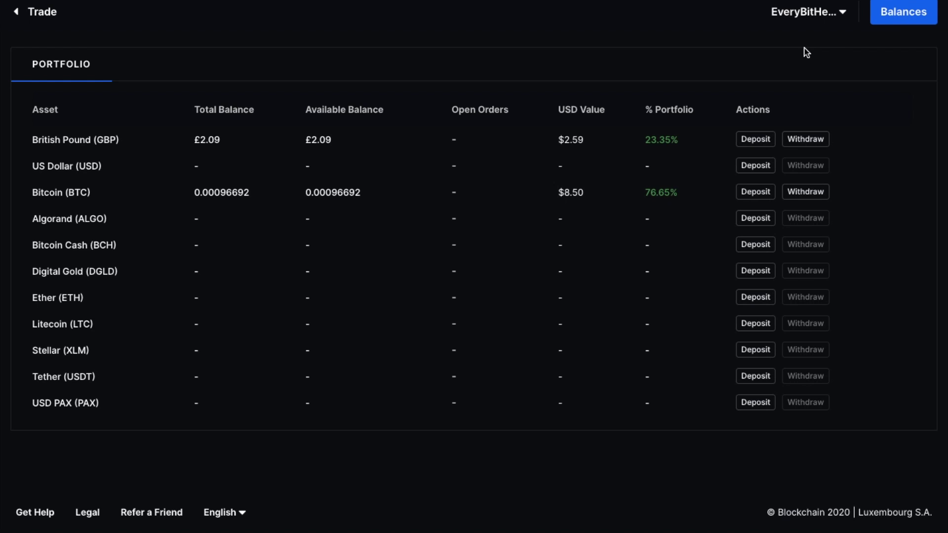
click(755, 140)
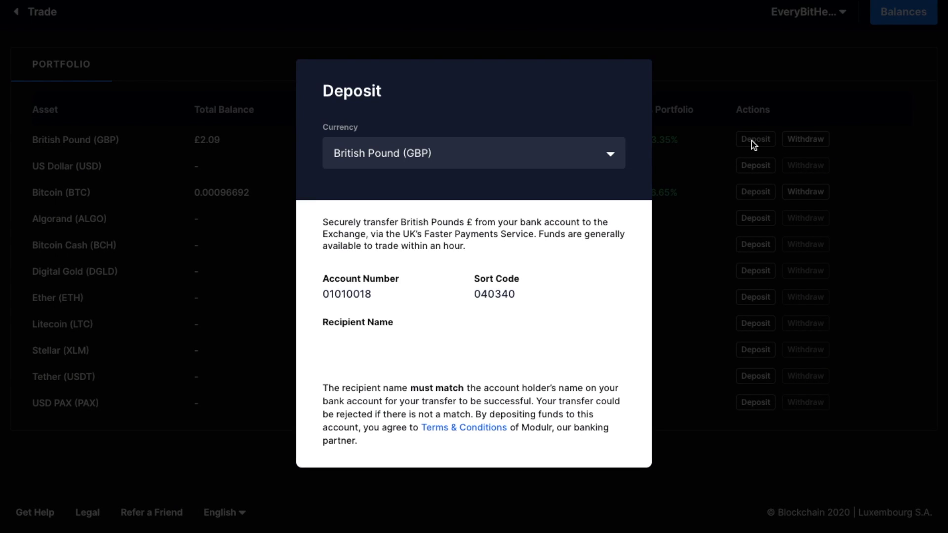
click(611, 158)
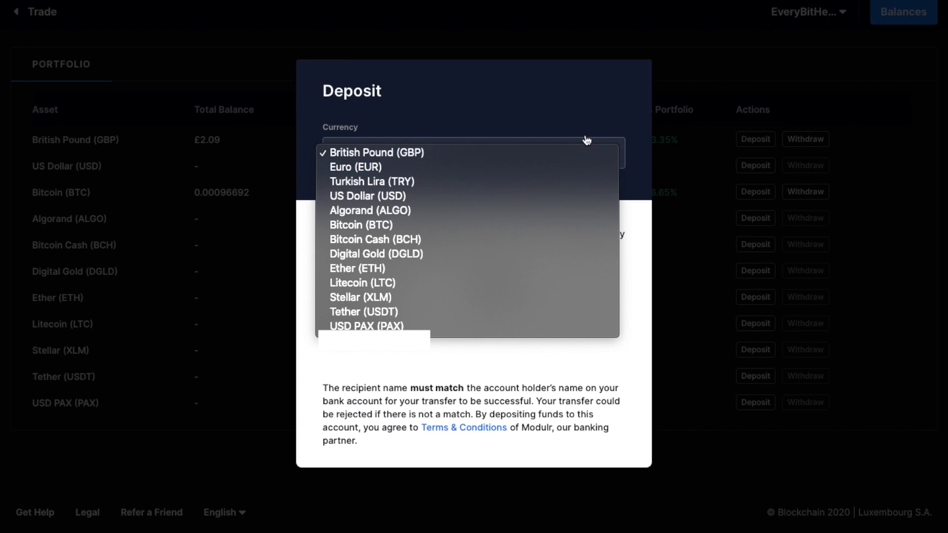
click(585, 111)
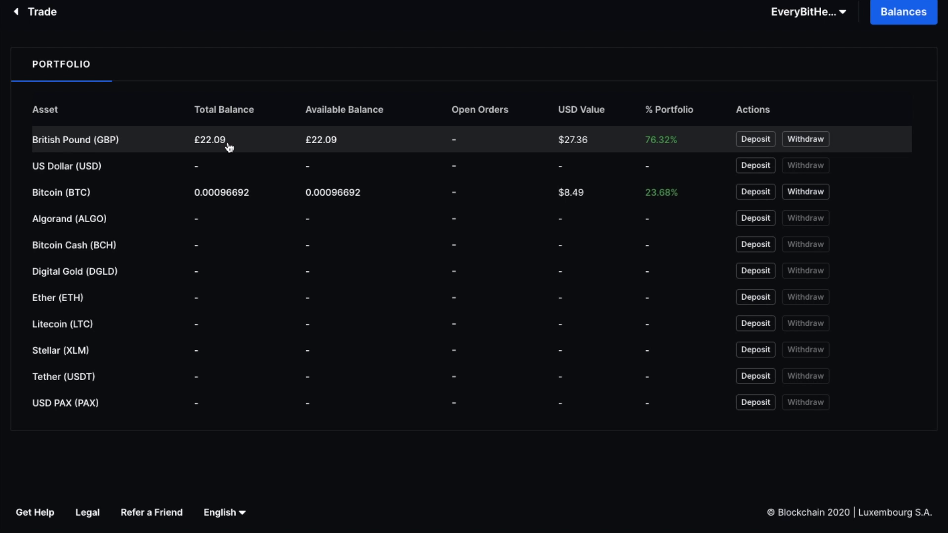
- Return to the trading view and add the BTC-GBP market
click(47, 17)
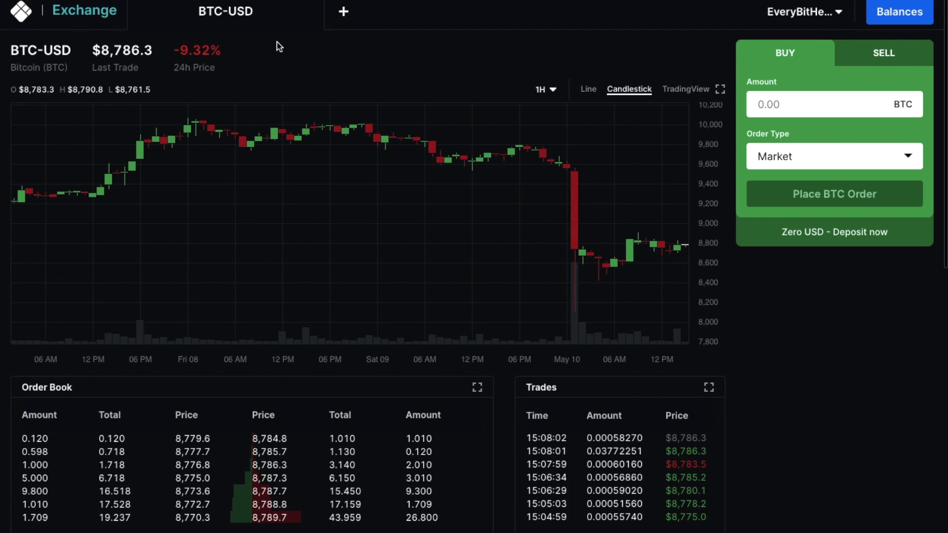
click(344, 12)
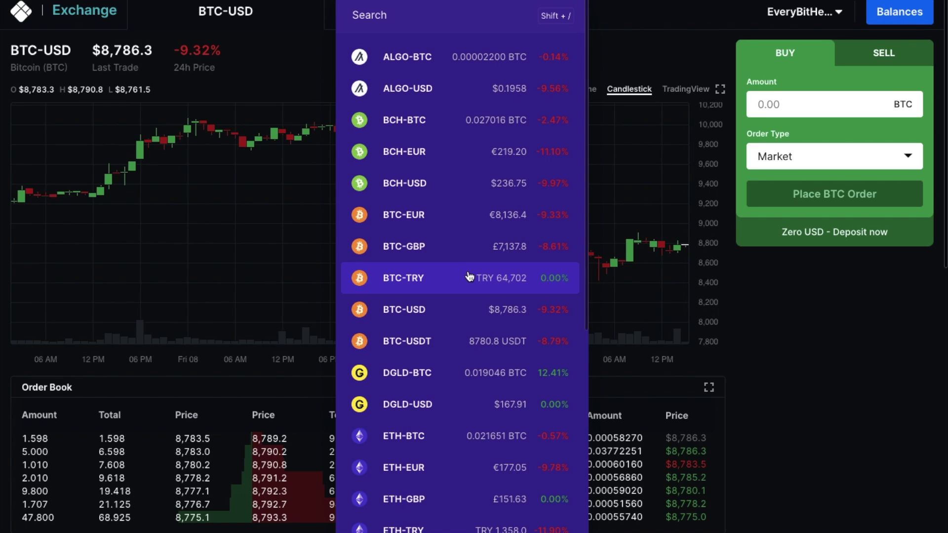
scroll(469, 276, down, 3)
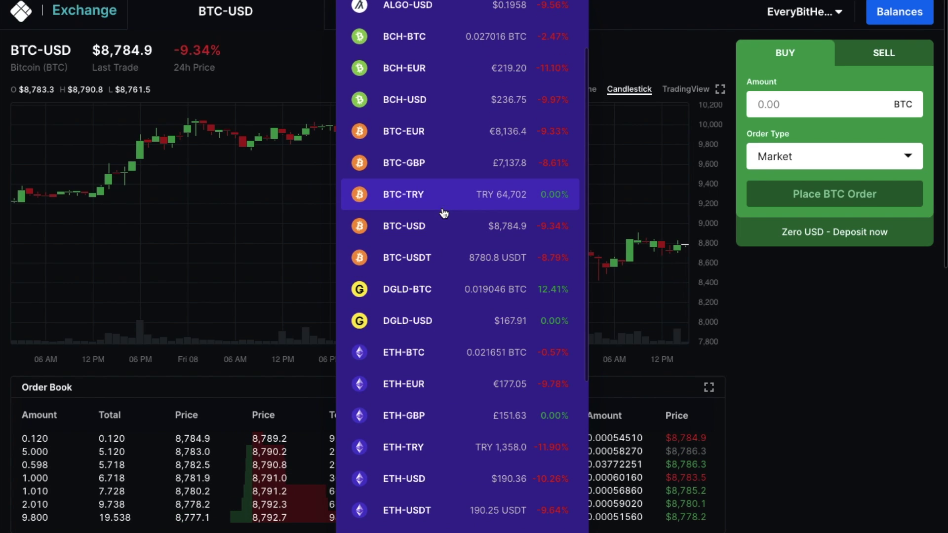
click(442, 169)
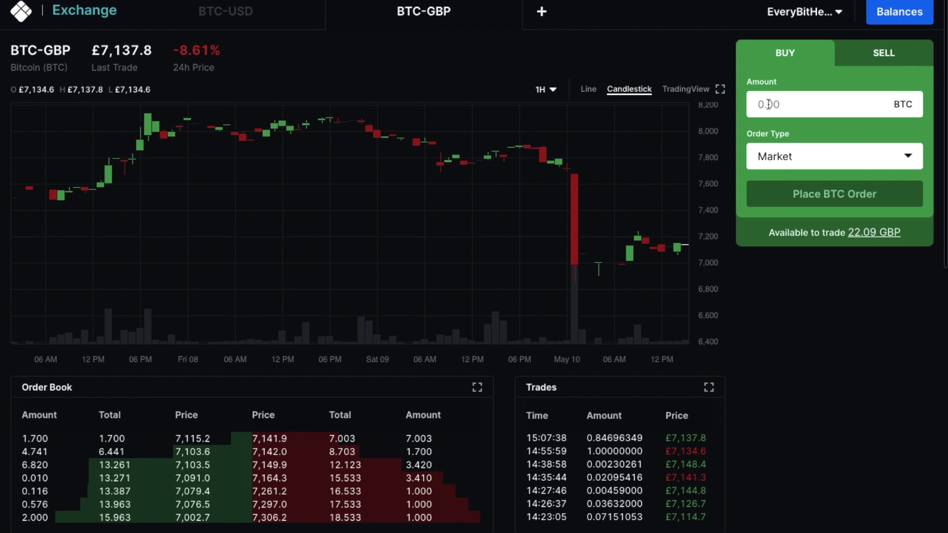
- Set the buy amount to 0.0021 BTC with the Market order type and check the Exchange's fee tiers
click(768, 104)
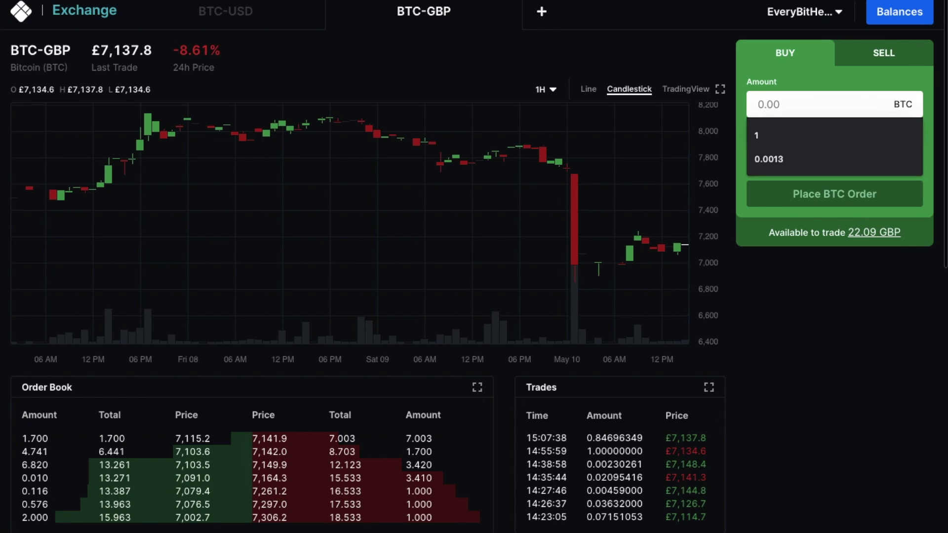
text(0.0021)
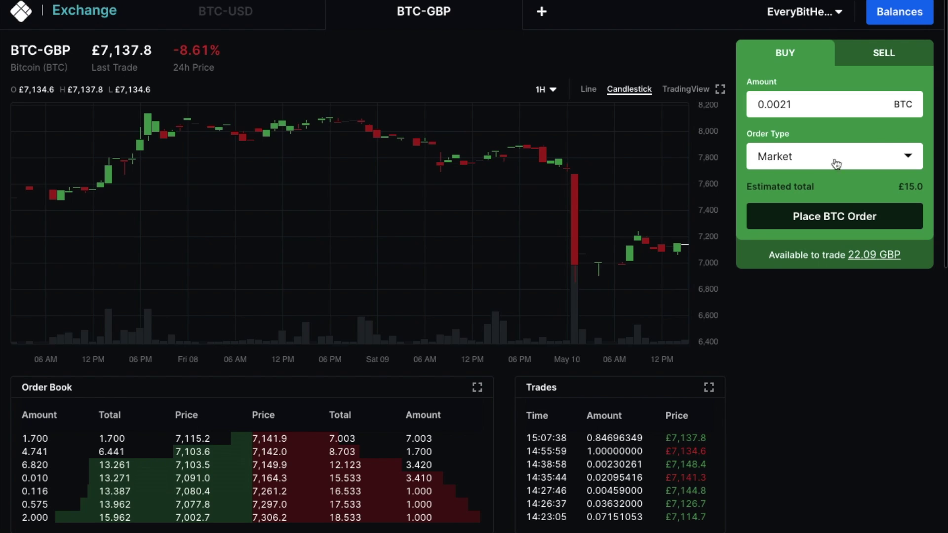
click(912, 159)
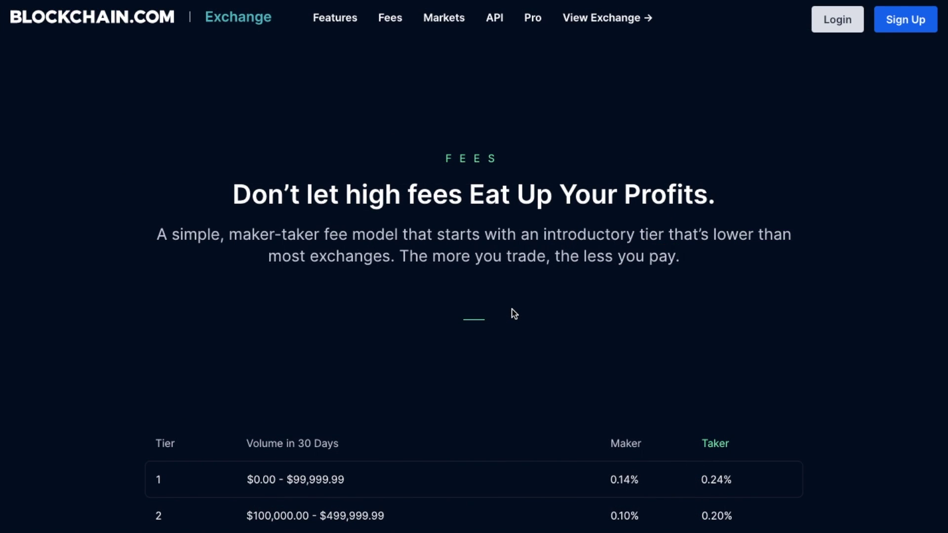
scroll(514, 314, down, 3)
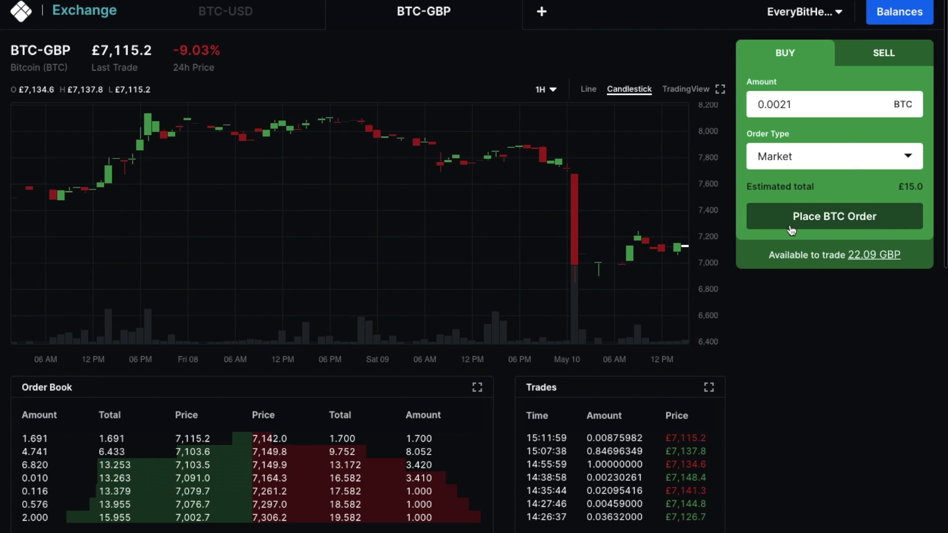
- Place and submit the 0.0021 BTC market buy order, and open the order history
click(878, 223)
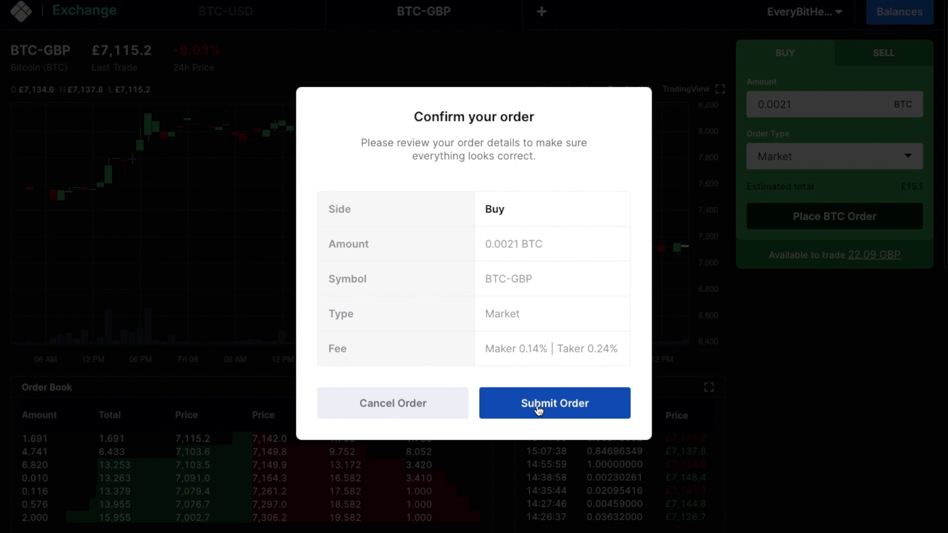
click(538, 411)
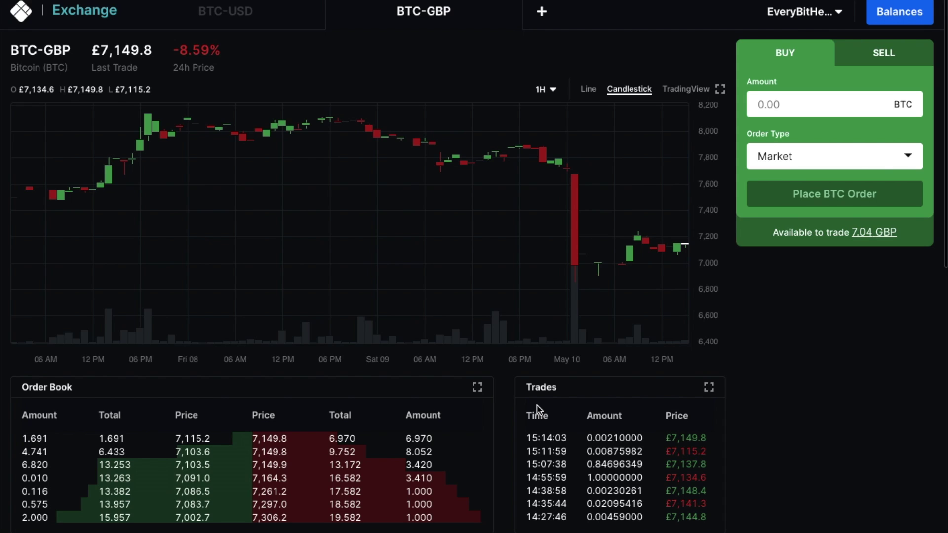
click(838, 19)
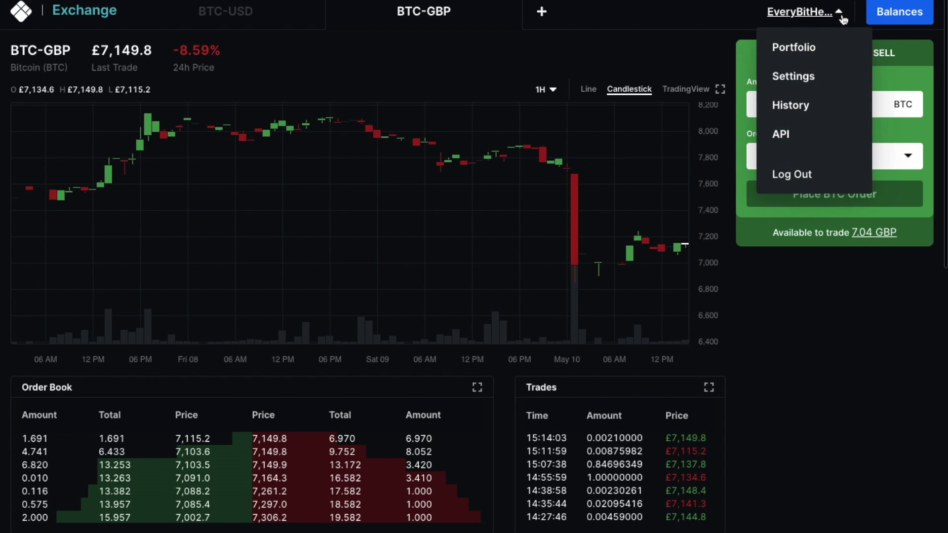
click(795, 107)
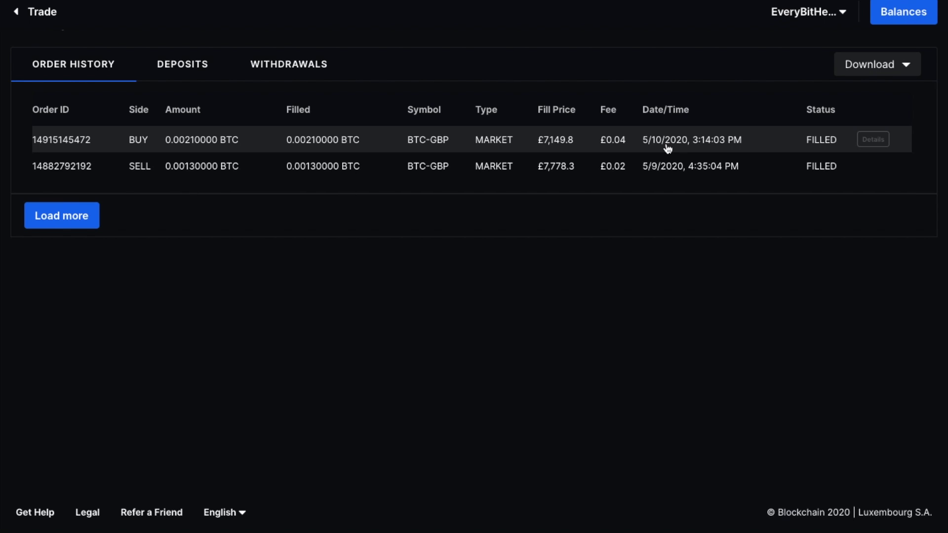
- From the portfolio, prepare a Bitcoin withdrawal of 0.0021 BTC to My Blockchain.com Wallet
click(845, 15)
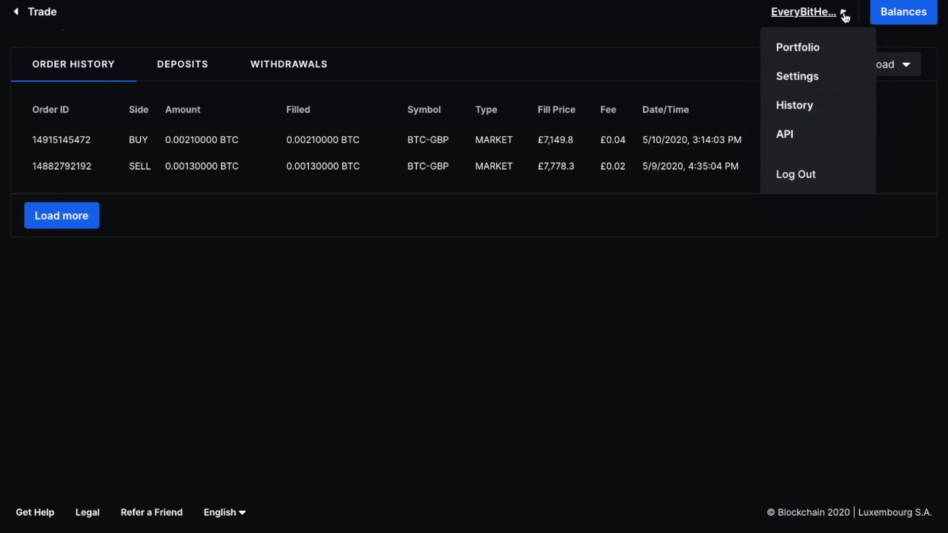
click(798, 51)
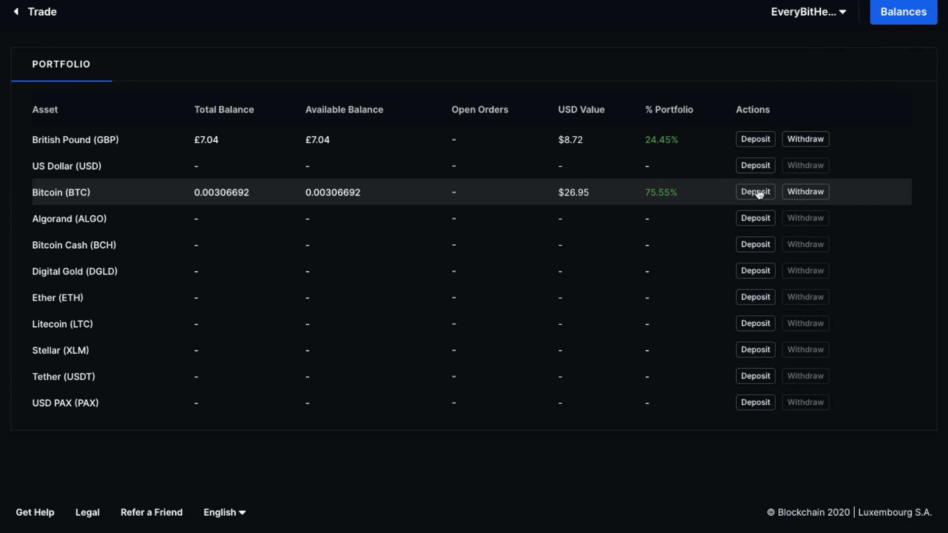
click(810, 193)
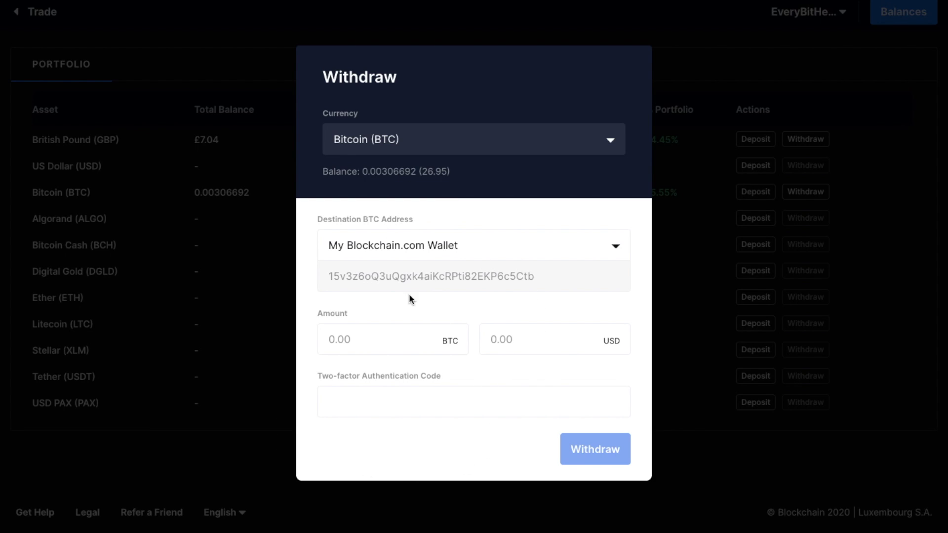
click(337, 349)
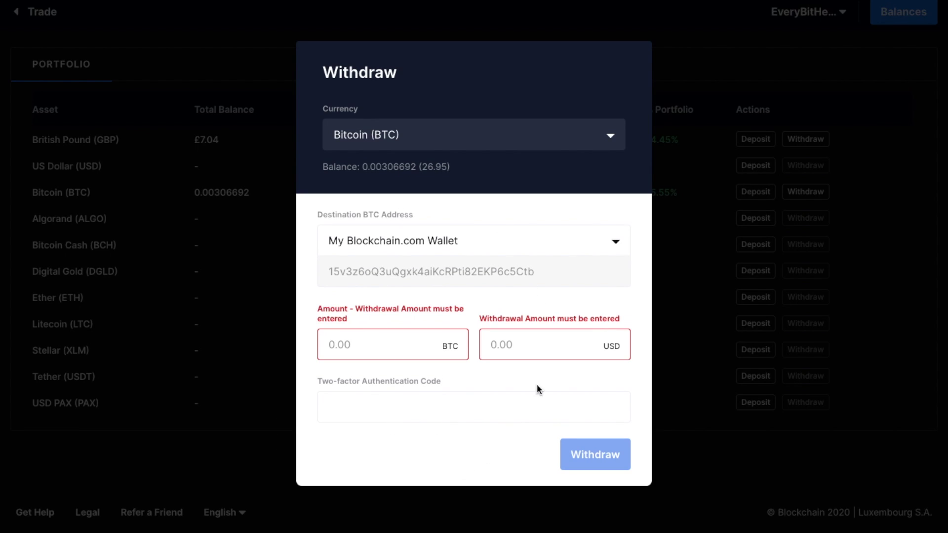
click(388, 354)
text(0.00)
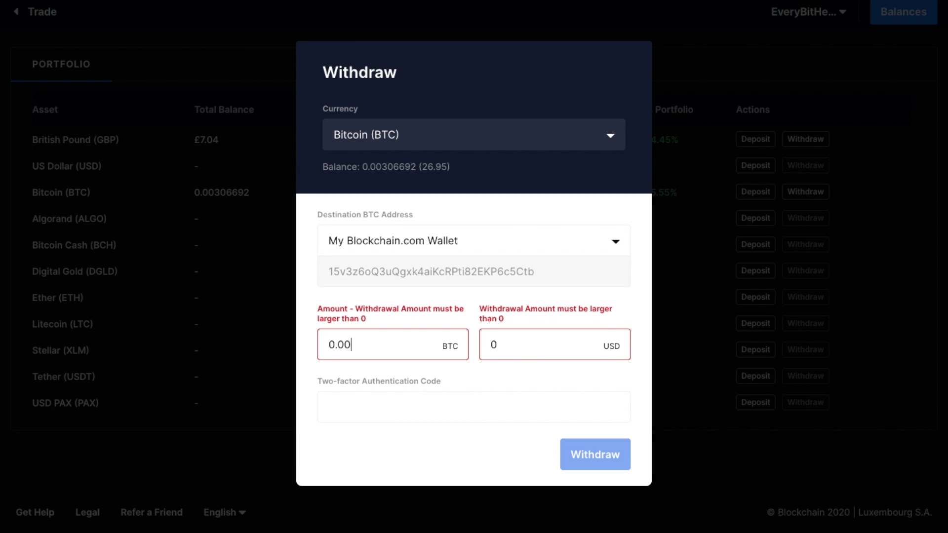
text(21)
click(569, 410)
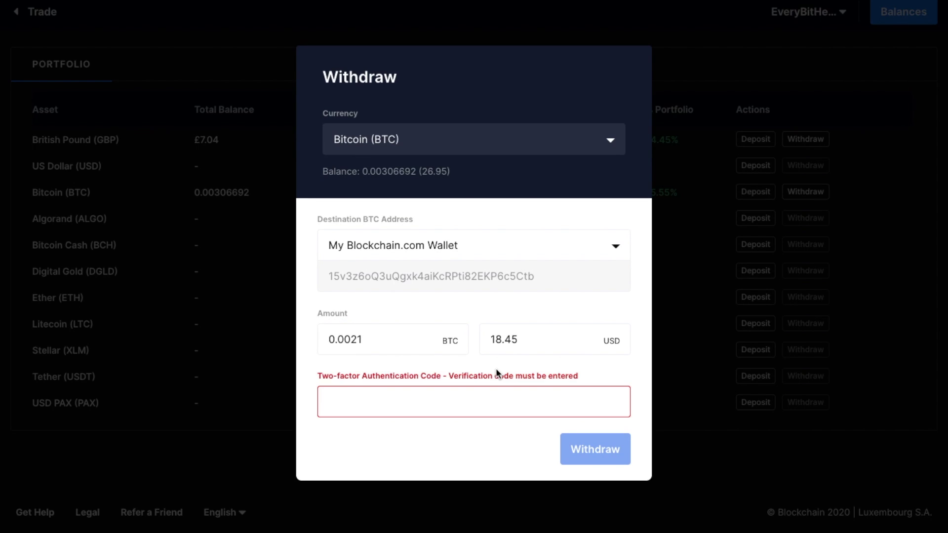
- Paste the two-factor authentication code and submit the Bitcoin withdrawal
click(441, 401)
key(ctrl+v)
click(601, 453)
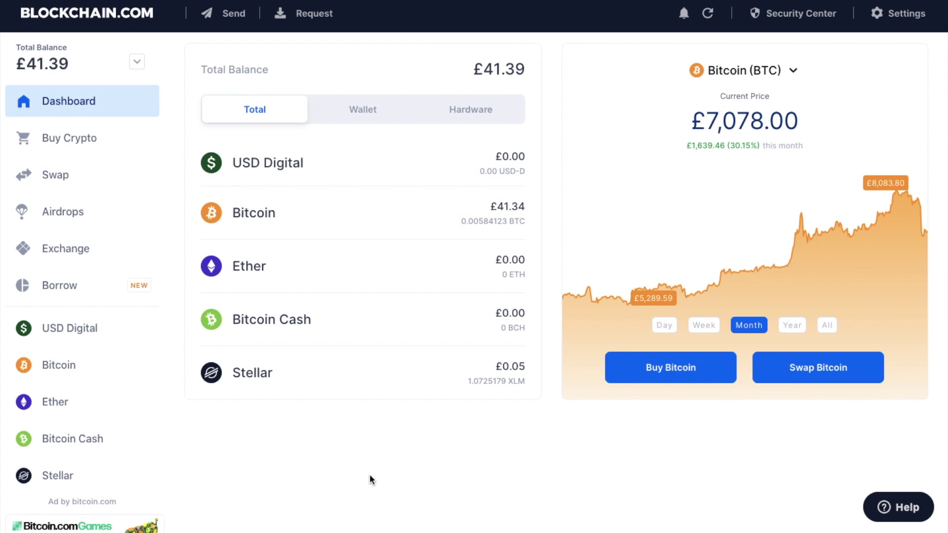
- Open the wallet's Bitcoin transactions and expand the details of the latest received BTC transfer
click(354, 219)
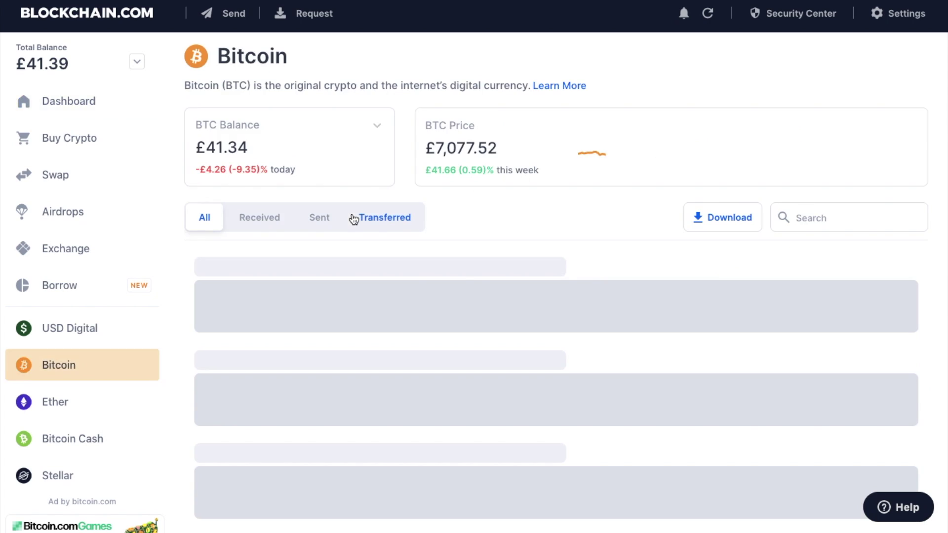
click(521, 296)
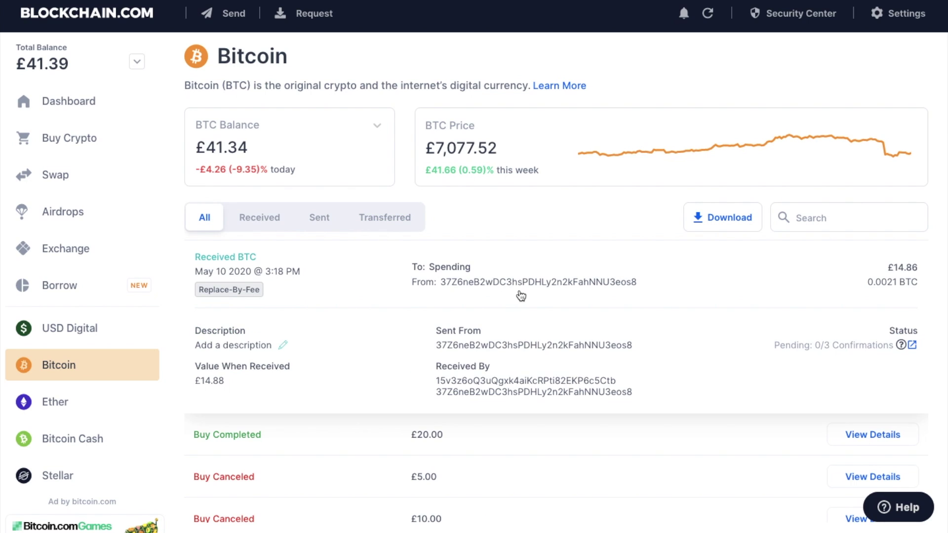